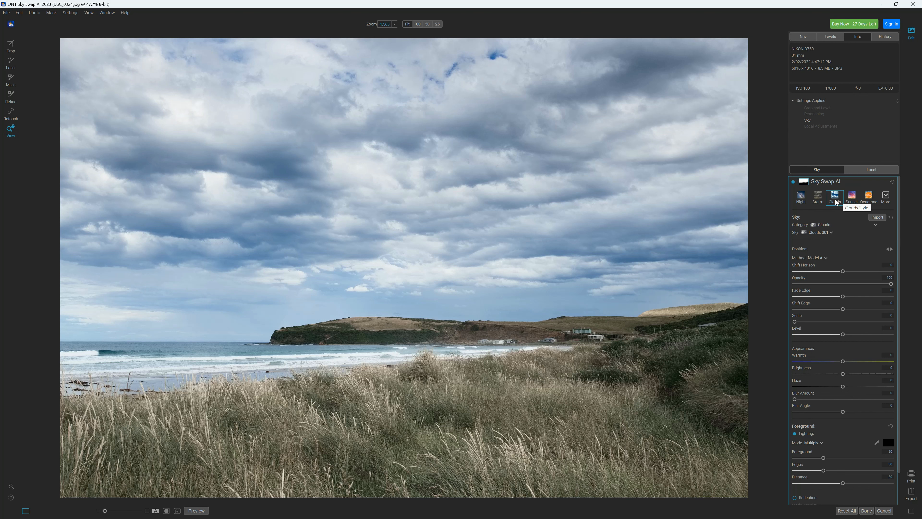
Replace the sky with Sunset 022 from the Sunset style and compare the result with the original in a split before-and-after view
left_click(854, 199)
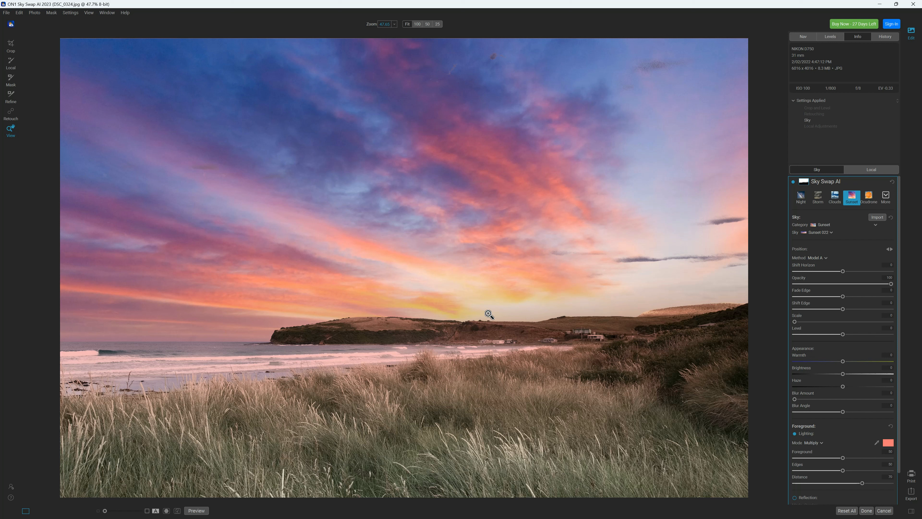
left_click(155, 511)
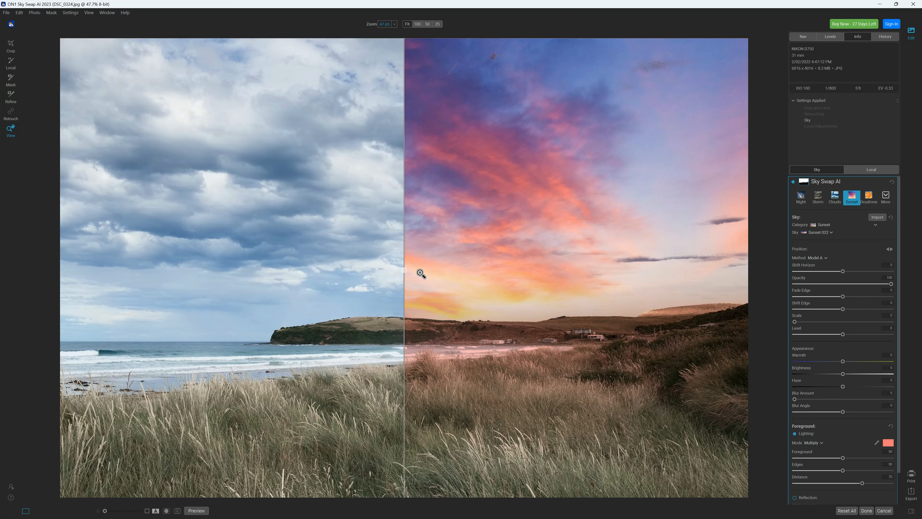
left_click_drag(403, 272, 148, 376)
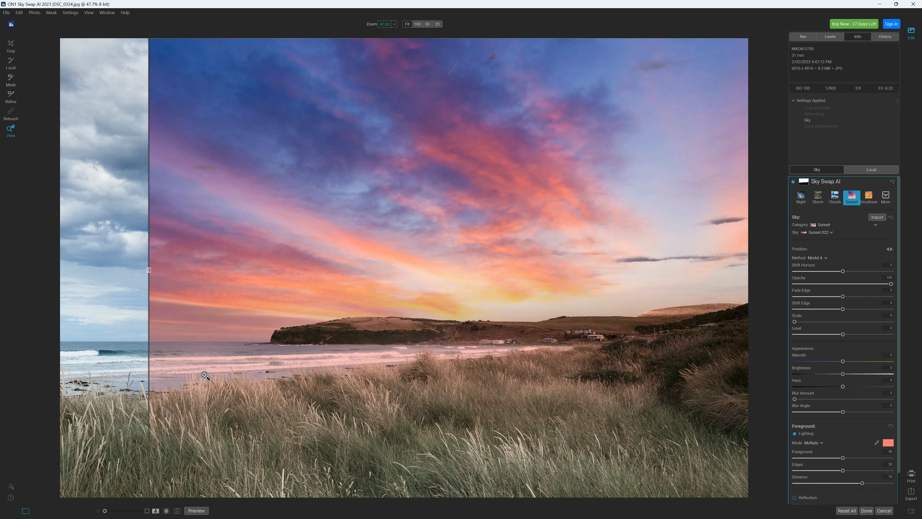
left_click(156, 512)
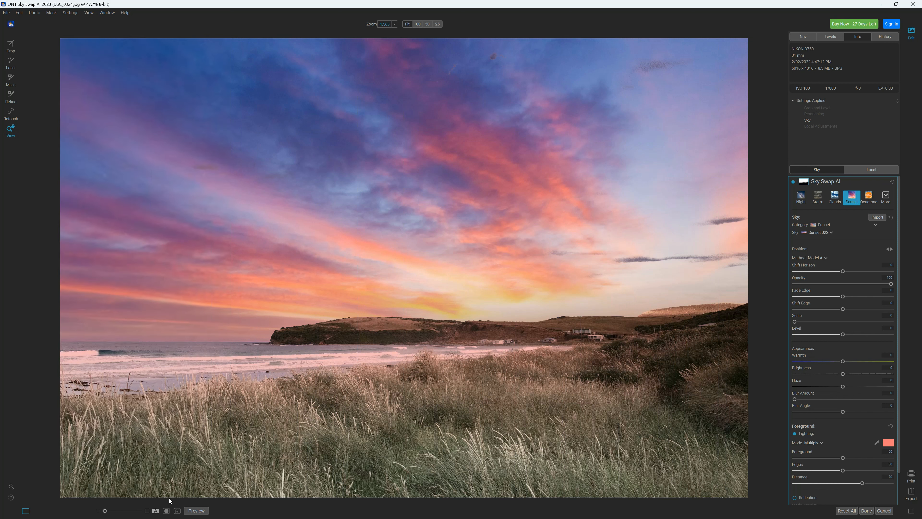
left_click(828, 233)
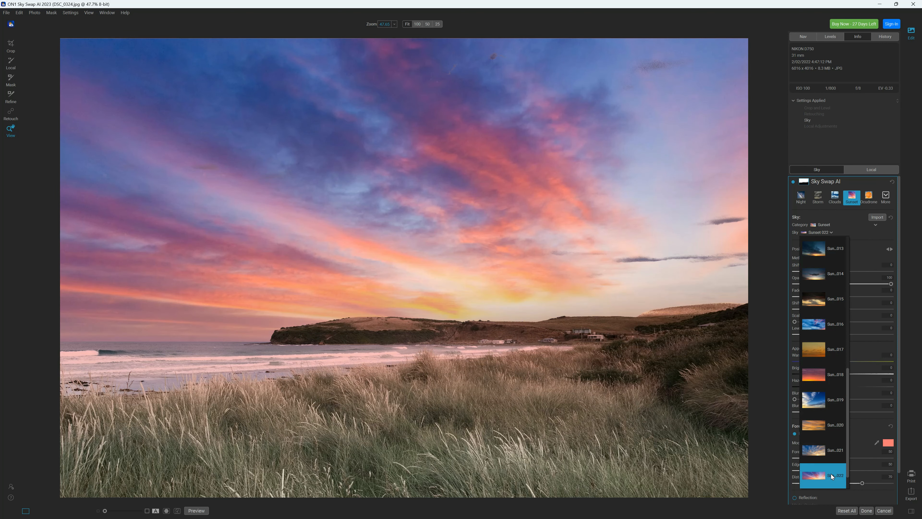
left_click(831, 474)
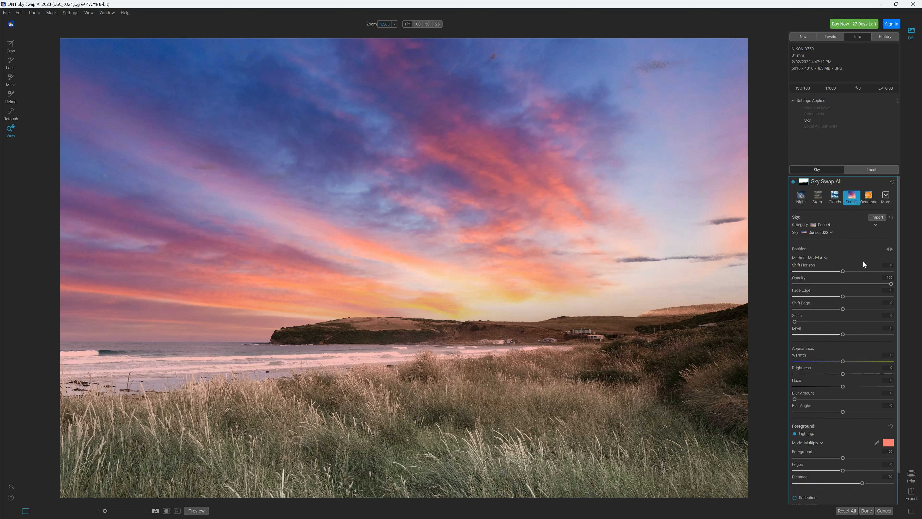
Try different Shift Horizon and Opacity values for the sky, restoring them to 0 and 100
mouse_move(843, 271)
left_mouse_down()
mouse_move(865, 271)
mouse_move(839, 274)
left_mouse_up()
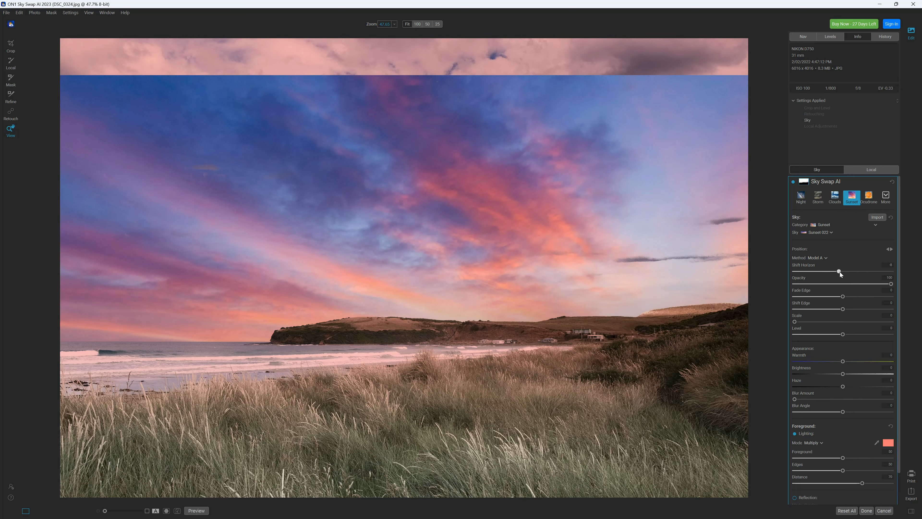
left_click_drag(840, 272, 843, 272)
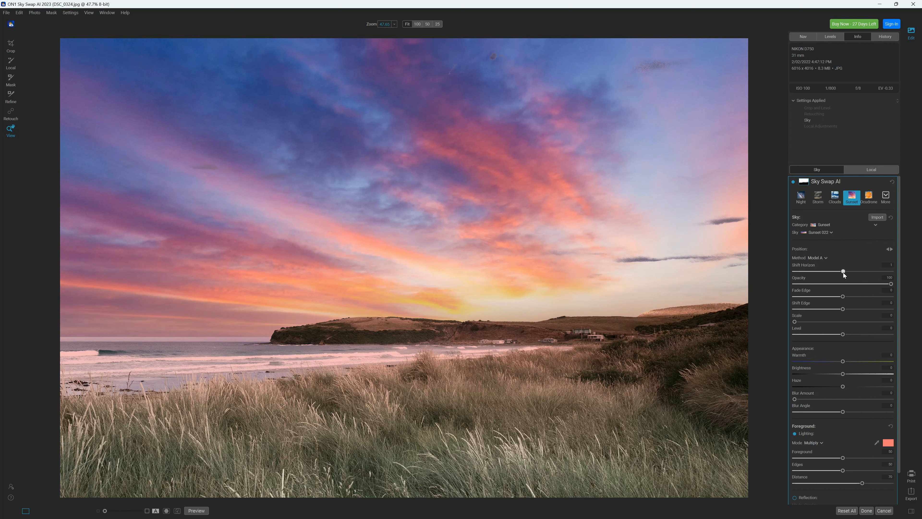
left_click_drag(842, 272, 840, 272)
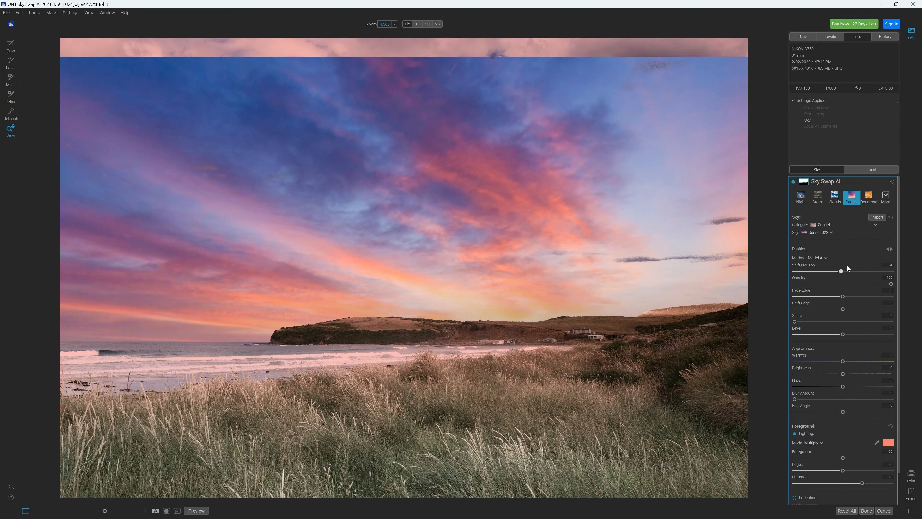
double_click(847, 265)
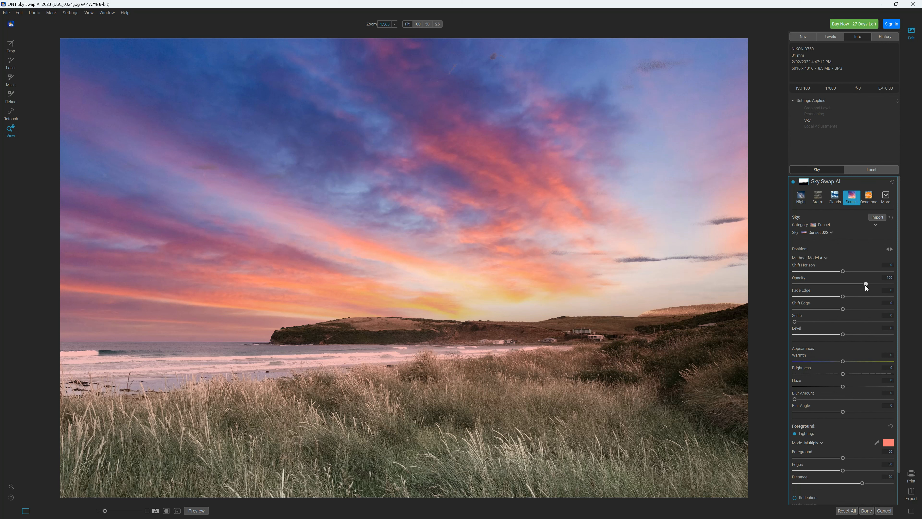
left_click(865, 283)
left_click_drag(789, 284, 893, 286)
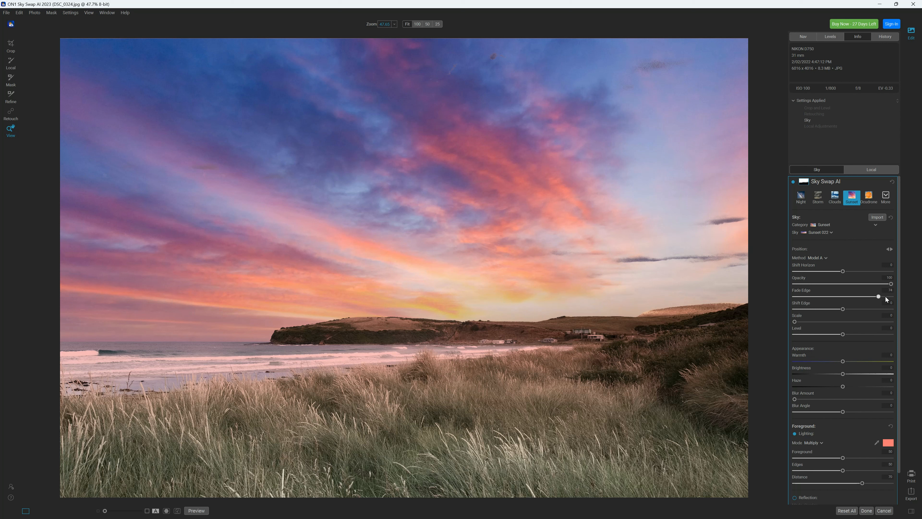
Blend the new sky into the land by setting Fade Edge to about -55 and Shift Edge to 40
left_click_drag(867, 301, 817, 302)
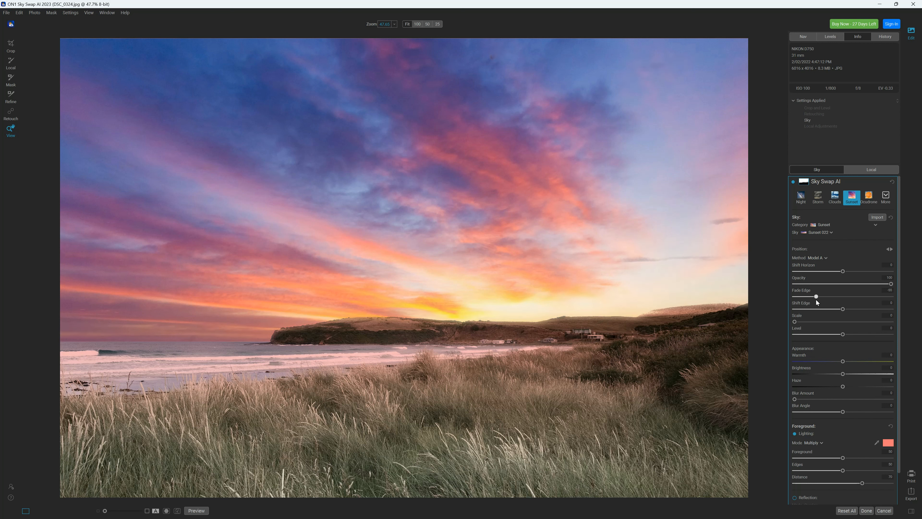
left_click_drag(805, 308, 851, 306)
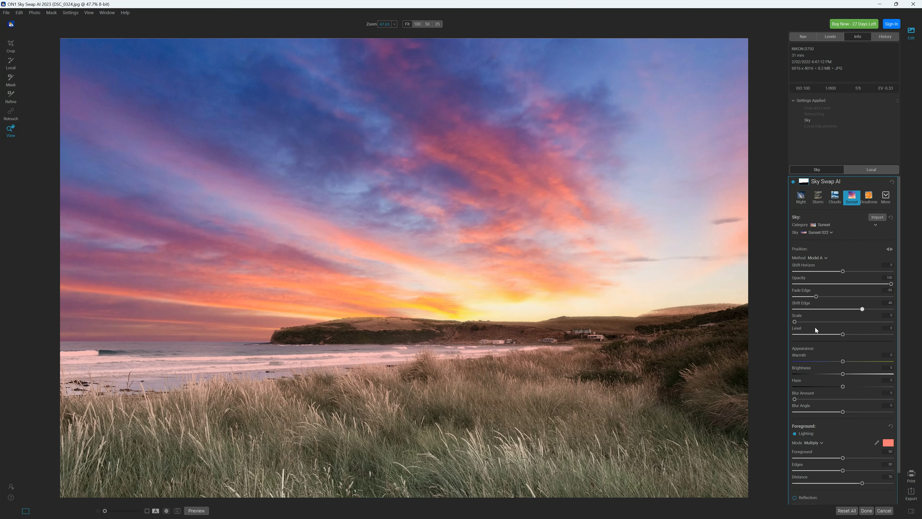
Try out the sky's Scale and Level adjustments and reset both to 0
mouse_move(815, 321)
left_mouse_down()
mouse_move(828, 320)
mouse_move(815, 320)
left_mouse_up()
double_click(816, 320)
left_click_drag(843, 332, 849, 332)
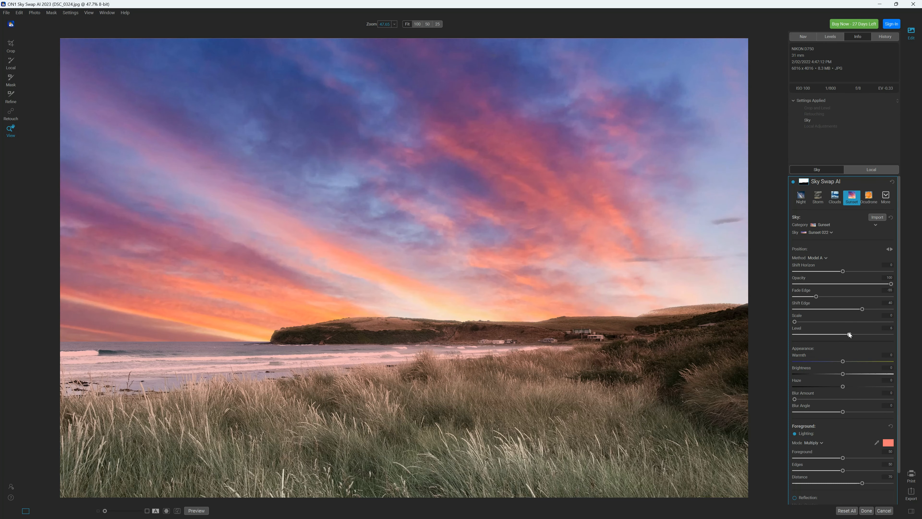
double_click(848, 328)
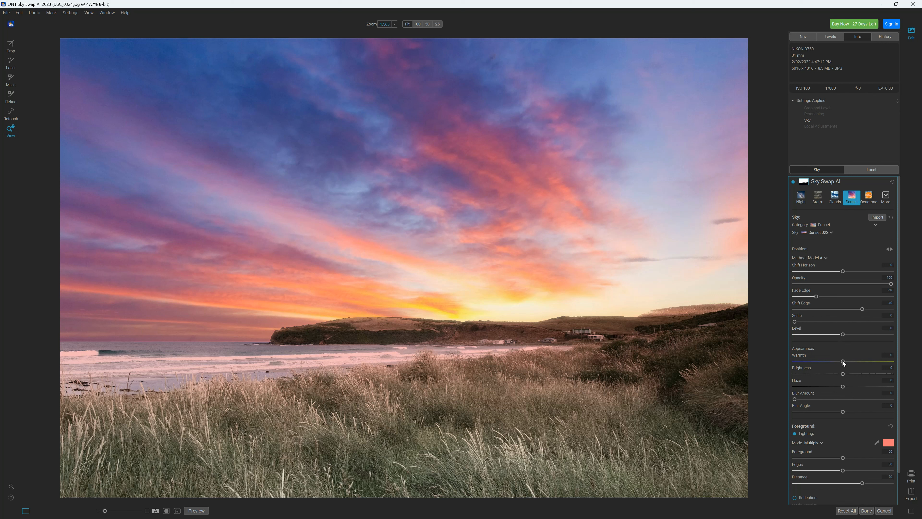
Try out the sky's Warmth and Haze adjustments and reset them to 0
left_click_drag(863, 362, 832, 369)
mouse_move(864, 386)
left_mouse_down()
mouse_move(893, 386)
mouse_move(852, 386)
left_mouse_up()
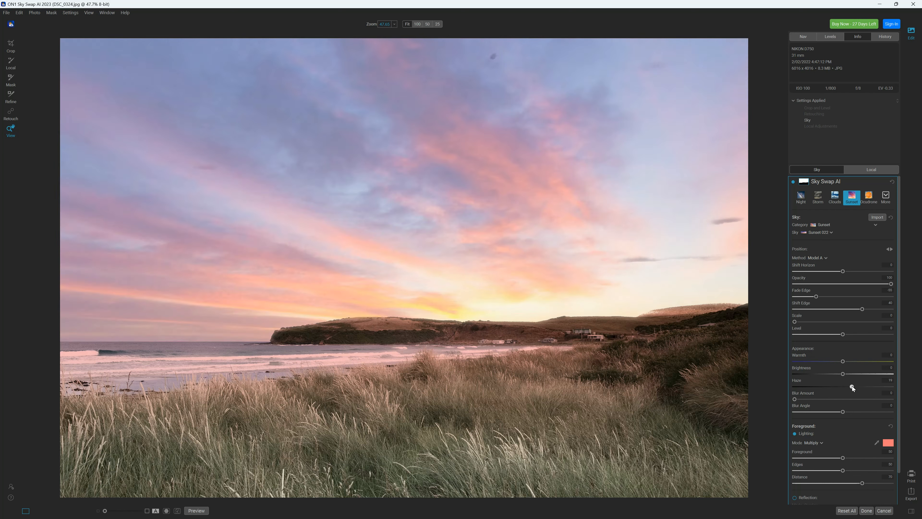
double_click(855, 379)
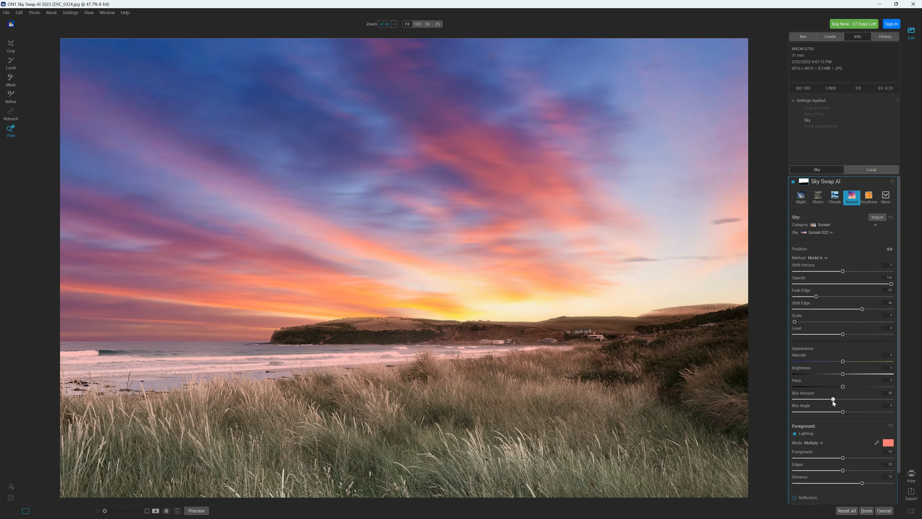
Add motion blur to the sky with a Blur Amount of 100 and a Blur Angle of 52
left_click_drag(849, 400, 876, 399)
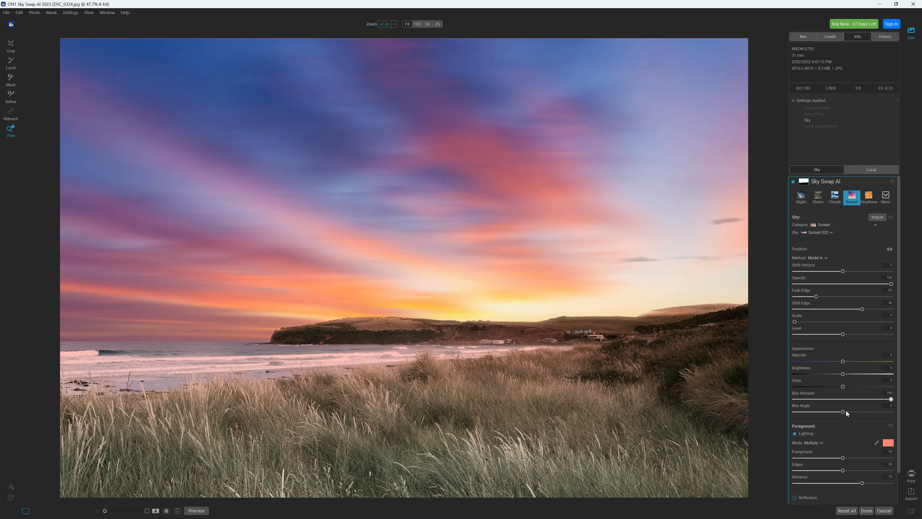
left_click_drag(843, 412, 855, 412)
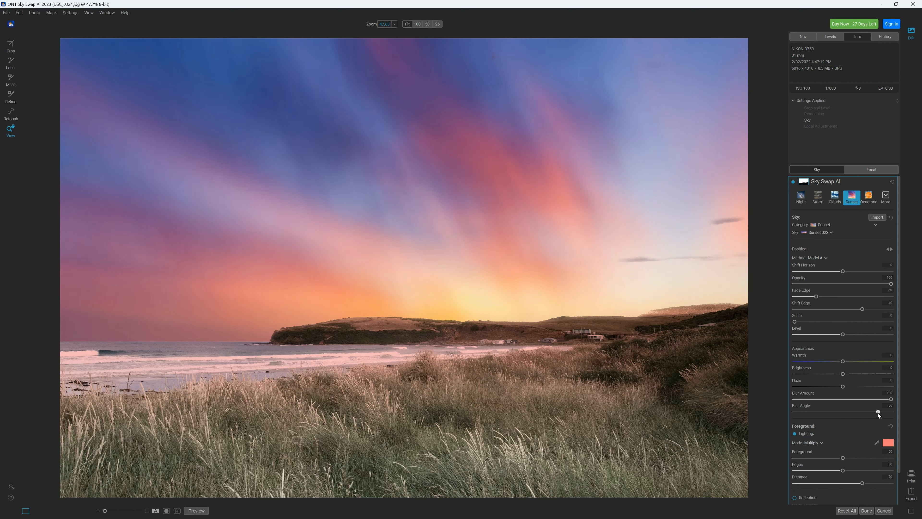
mouse_move(878, 412)
left_mouse_down()
mouse_move(807, 412)
mouse_move(863, 413)
left_mouse_up()
Compare the blurred sunset sky with the original photo by sweeping the split before-and-after divider across the image
left_click(156, 511)
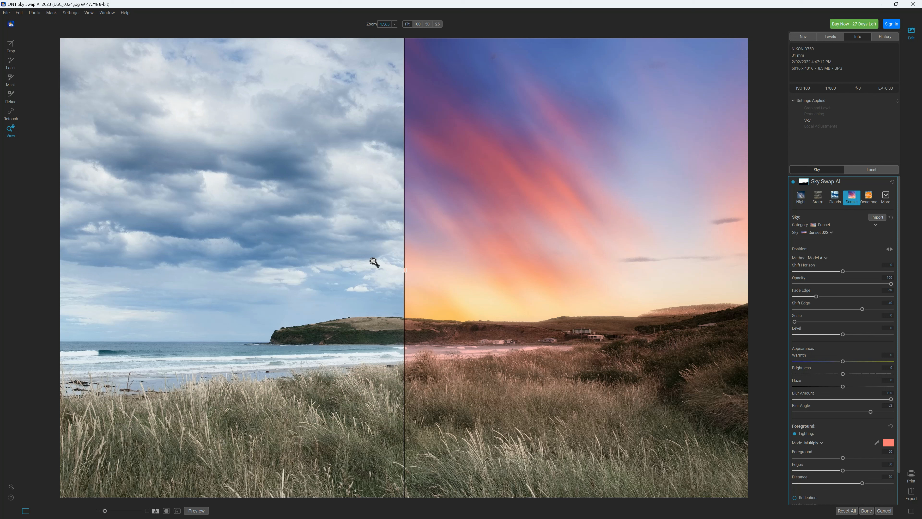
left_click_drag(405, 270, 52, 294)
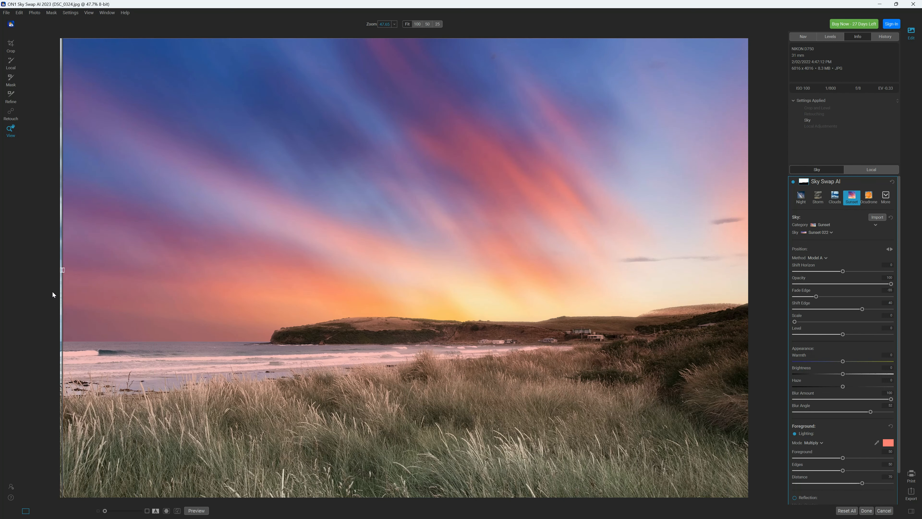
left_click_drag(53, 294, 488, 325)
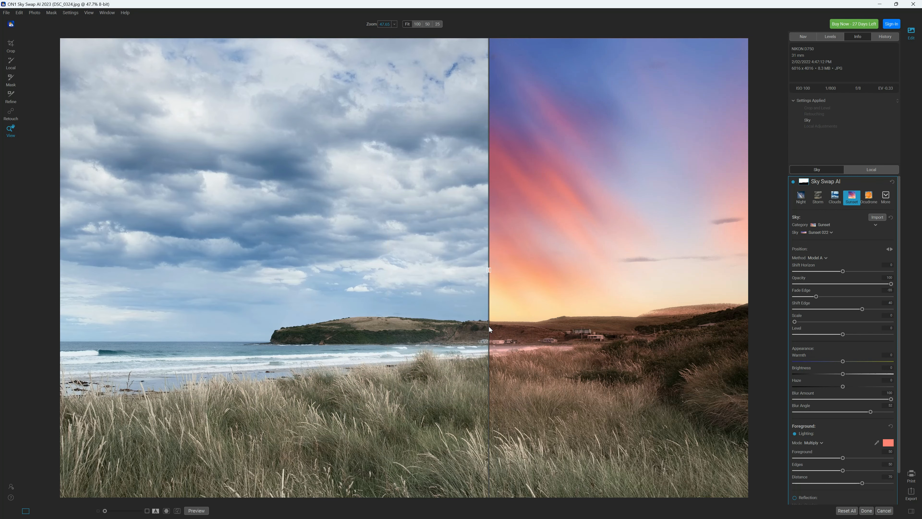
left_click(154, 510)
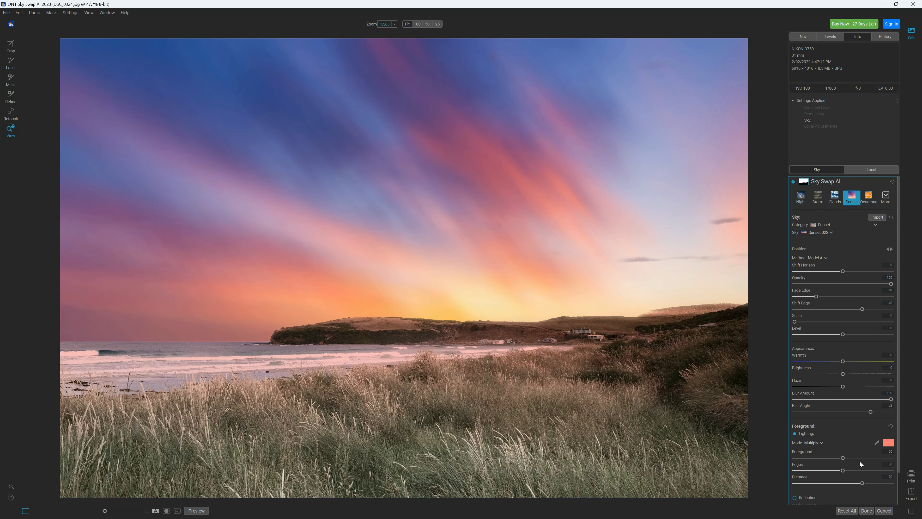
Strengthen the foreground lighting by setting Foreground to 67, Edges to 73 and Distance to 76
left_click_drag(898, 420, 897, 445)
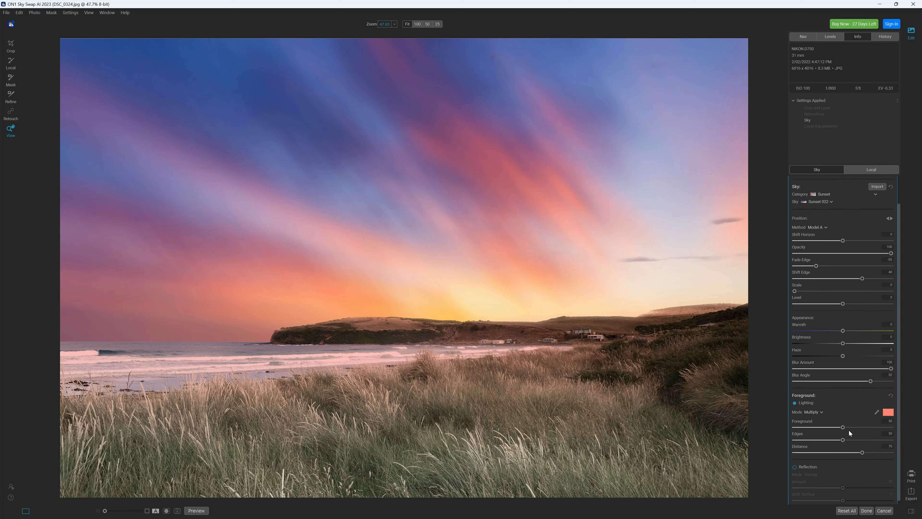
left_click_drag(851, 427, 873, 429)
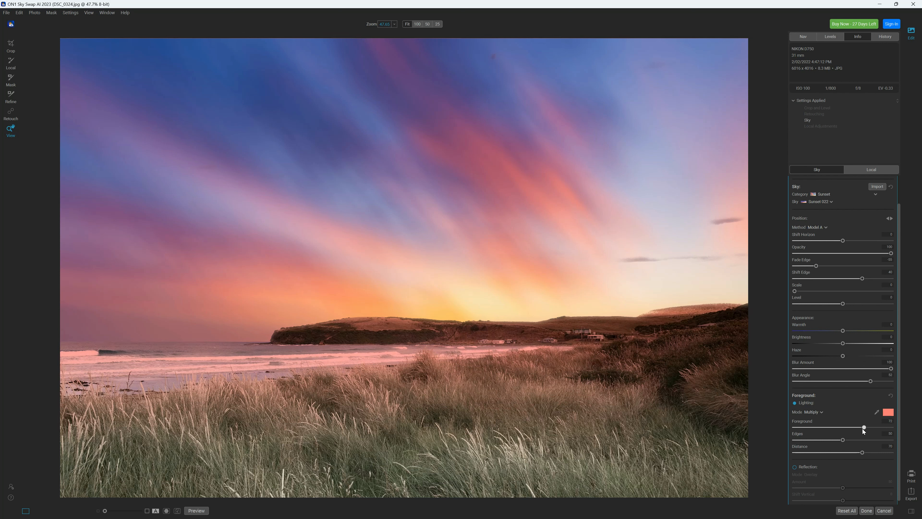
left_click_drag(891, 439, 844, 440)
left_click_drag(833, 452, 811, 451)
mouse_move(879, 453)
left_mouse_down()
mouse_move(800, 456)
mouse_move(877, 454)
left_mouse_up()
Turn on the foreground Reflection in Overlay mode, toggling it off and on to check its effect
scroll(897, 360, "down", 1)
left_click(794, 463)
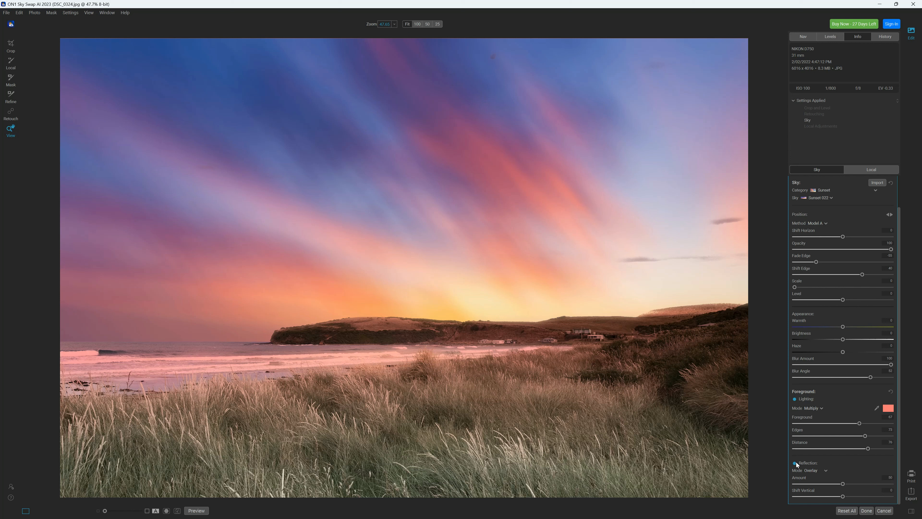
left_click(794, 463)
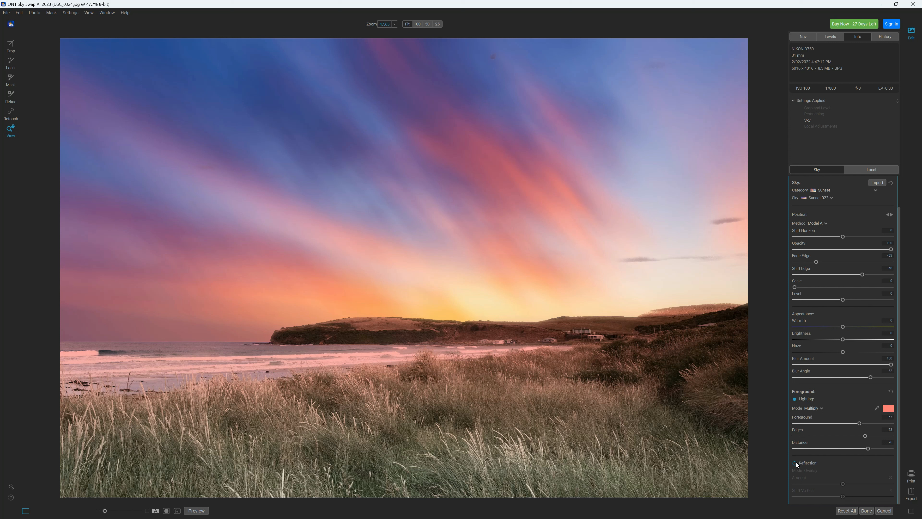
left_click(795, 462)
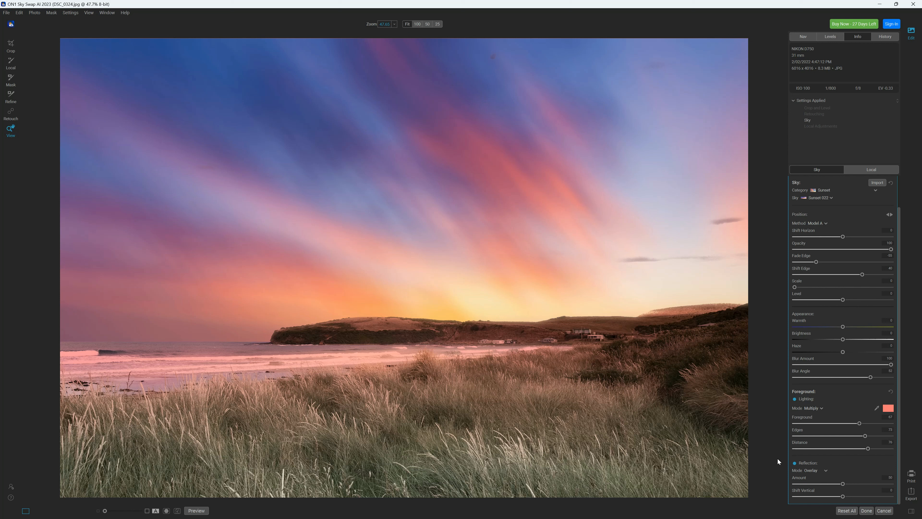
Cancel editing of the beach photo and discard the changes
left_click(5, 13)
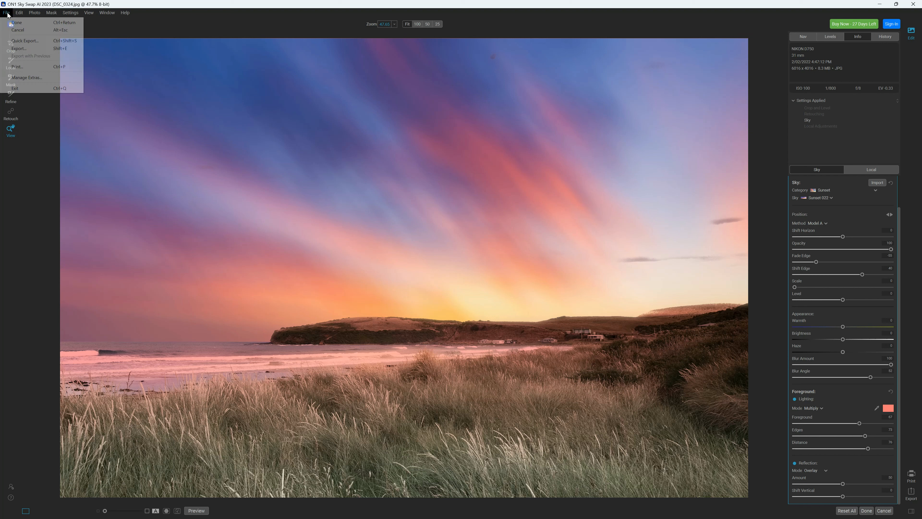
left_click(15, 31)
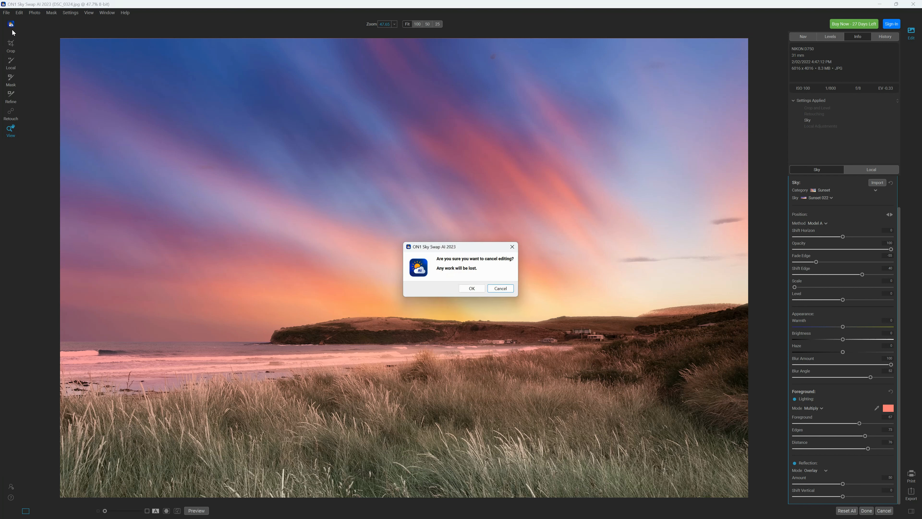
left_click(471, 290)
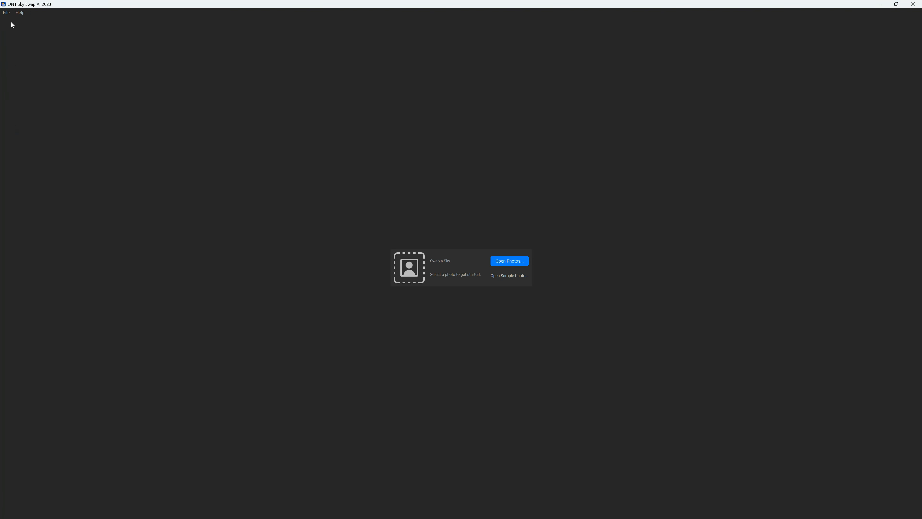
Open the photo DSC_0481 from the sky swap folder
left_click(510, 261)
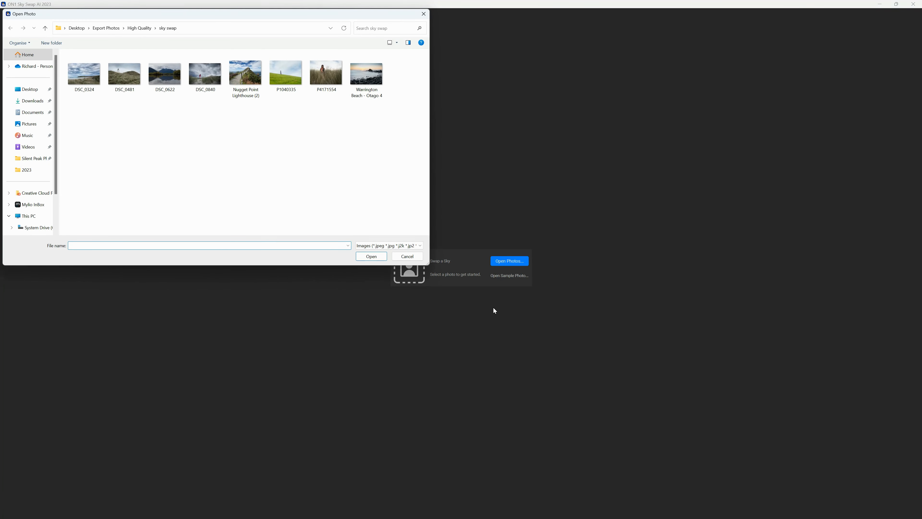
left_click(131, 72)
left_click(364, 257)
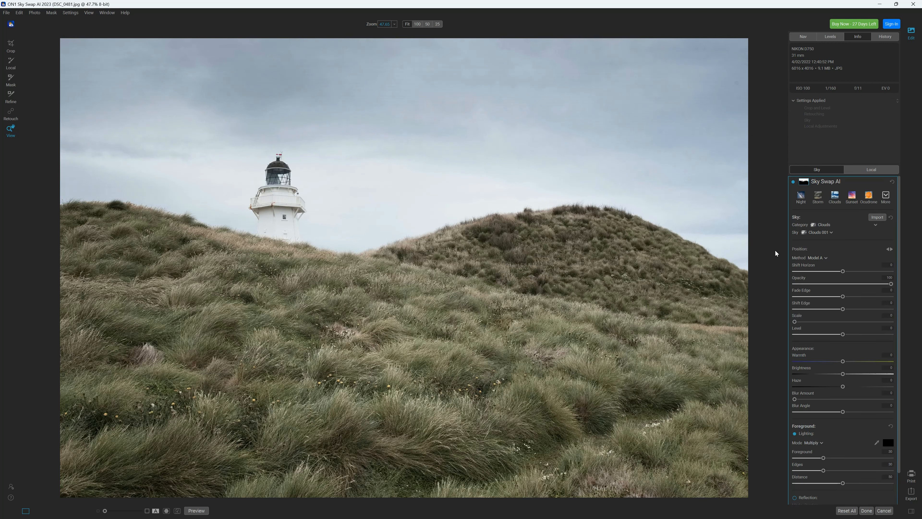
Replace the lighthouse photo's sky with the Clouds style and switch the masking method to Model B
left_click(836, 197)
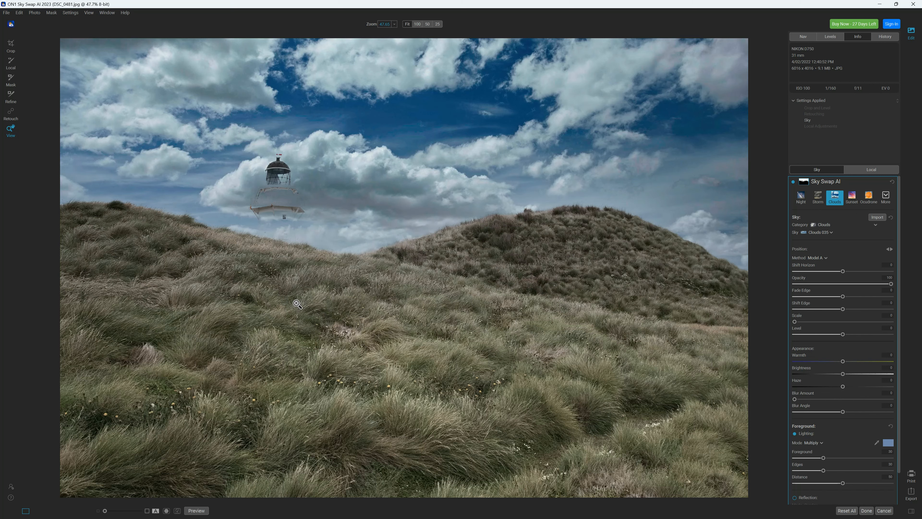
left_click(818, 257)
left_click(817, 271)
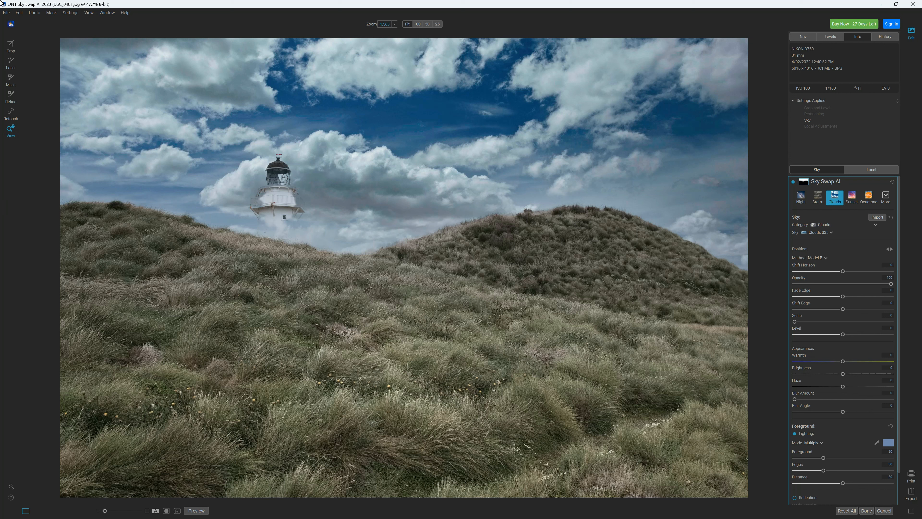
Cancel editing of the lighthouse photo and discard its changes
left_click(5, 13)
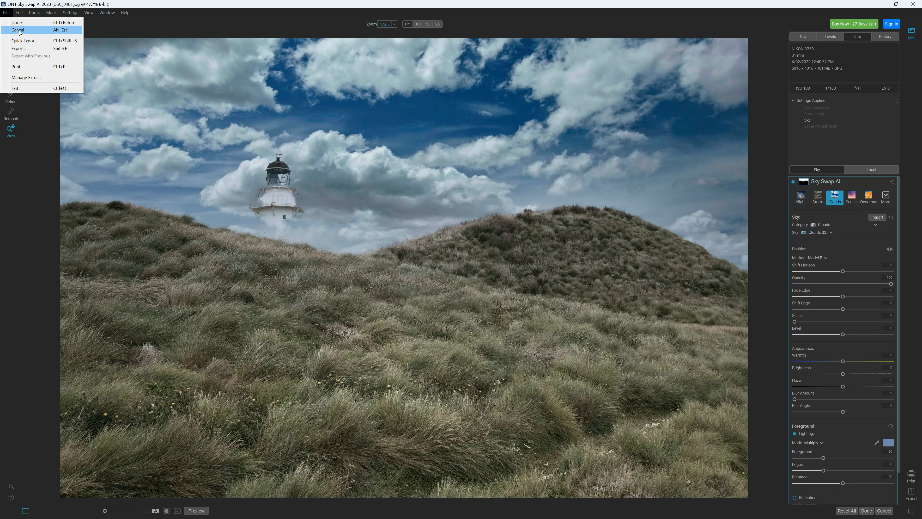
left_click(20, 33)
left_click(477, 290)
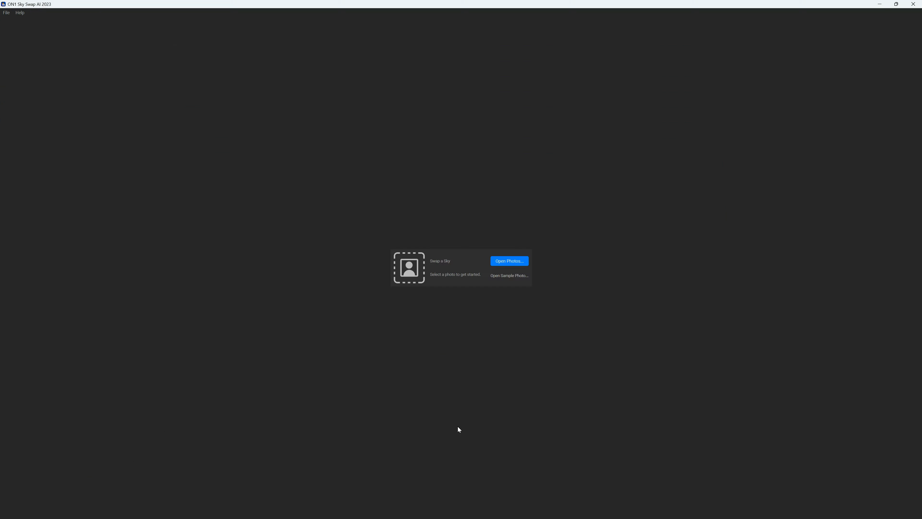
Open the photo P4171554 of the girl standing in tall grass
left_click(509, 261)
left_click(342, 86)
left_click(371, 256)
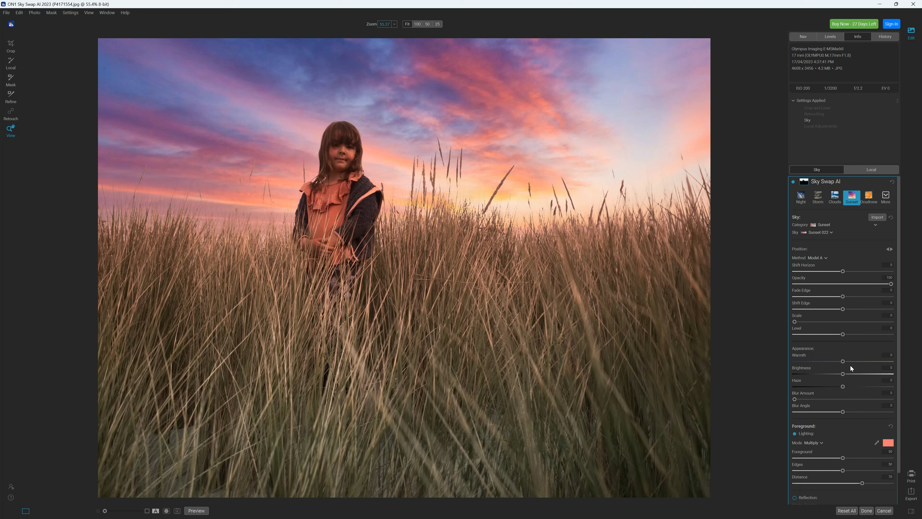
Blur the sunset sky with a Blur Amount of about 80 and a higher Blur Angle, and view the list of additional sky styles
left_click_drag(828, 402, 875, 402)
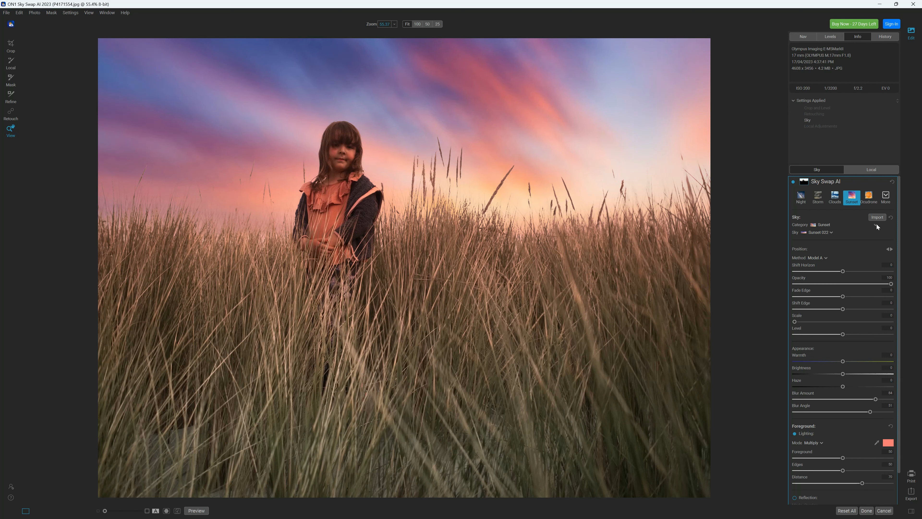
left_click(884, 198)
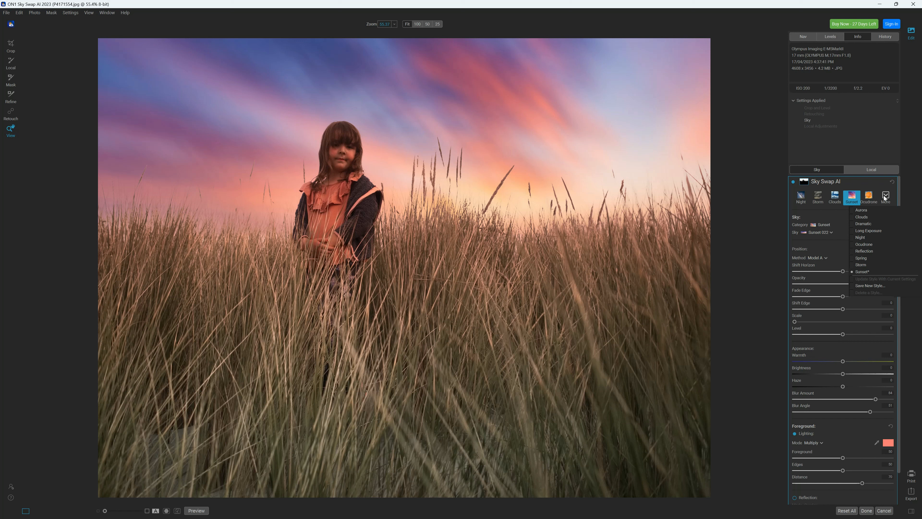
left_click(885, 197)
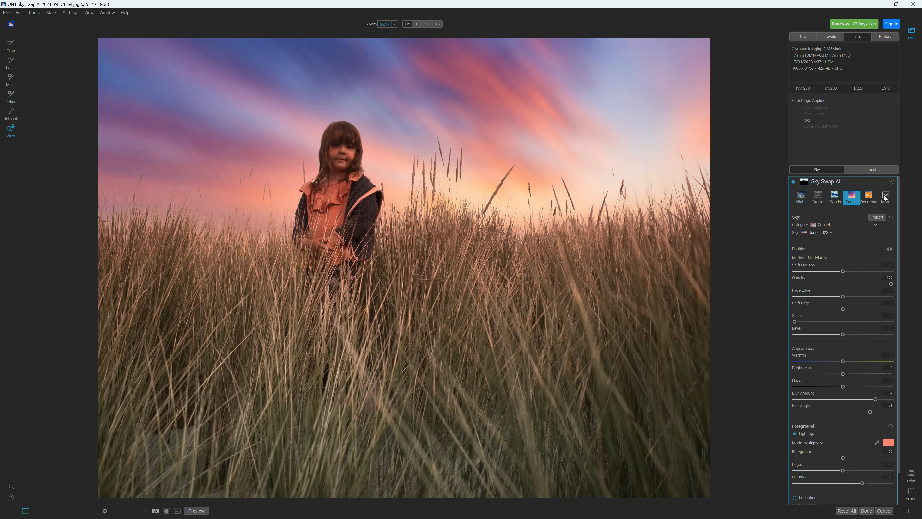